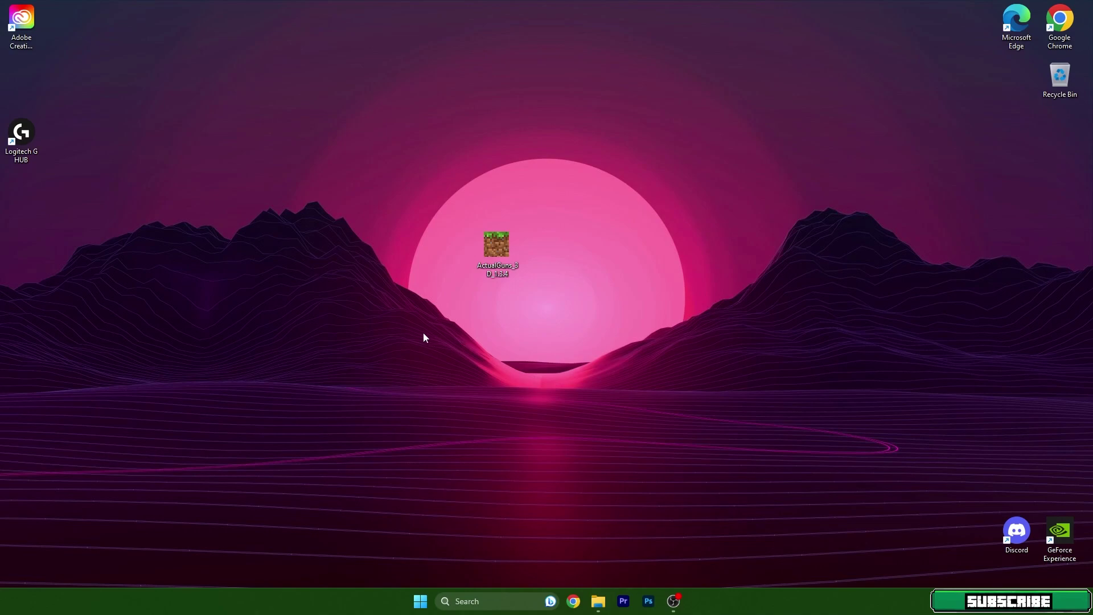
Step: Open Minecraft Launcher and start the Minecraft for Windows edition
left_click(421, 601)
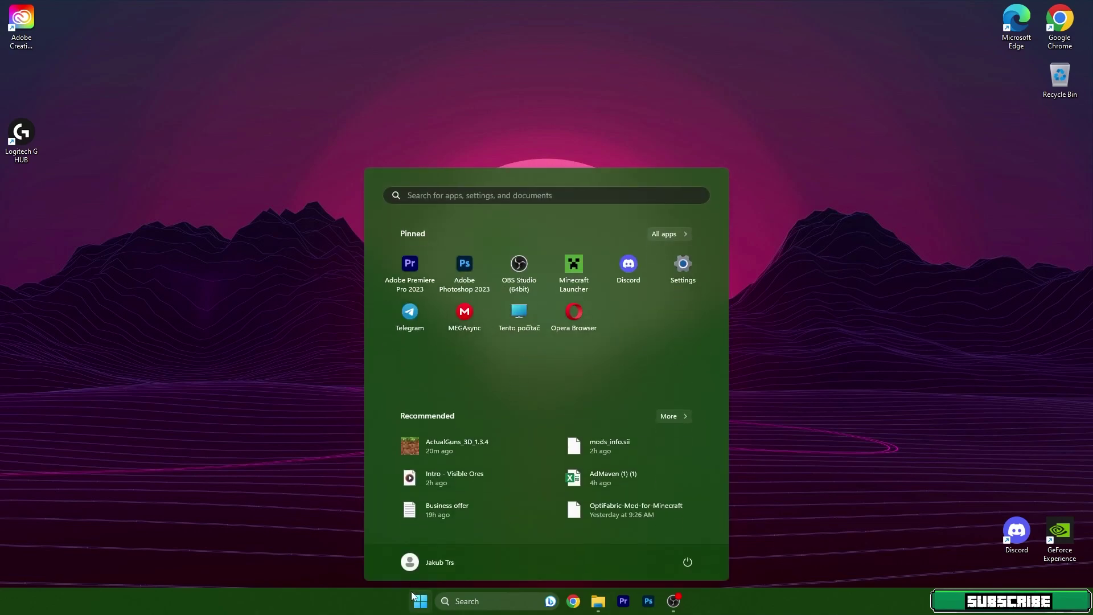
left_click(575, 267)
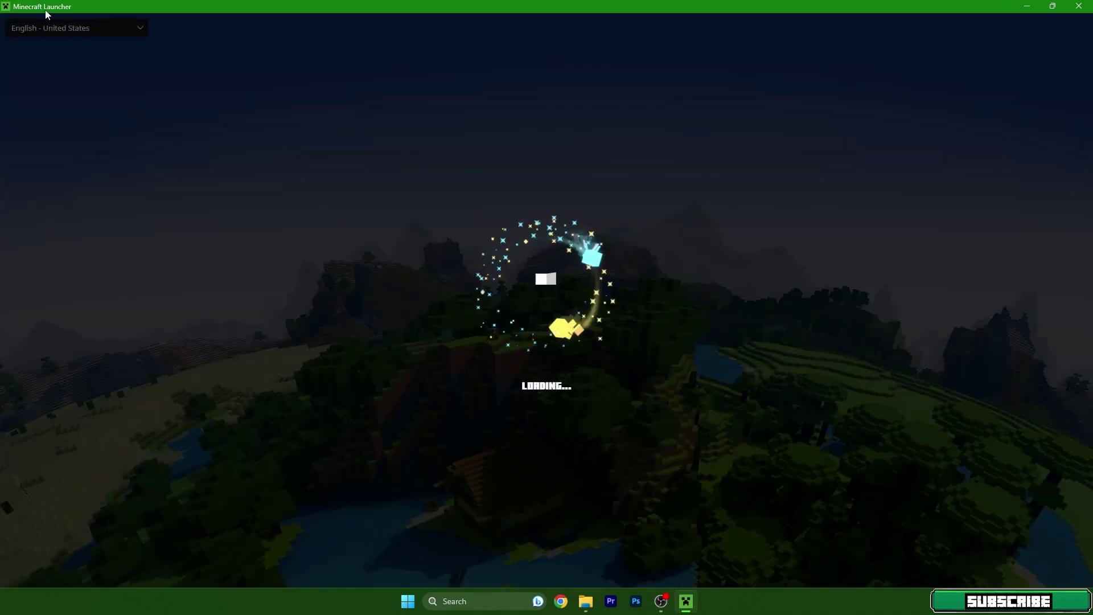
left_click(464, 607)
type("minec")
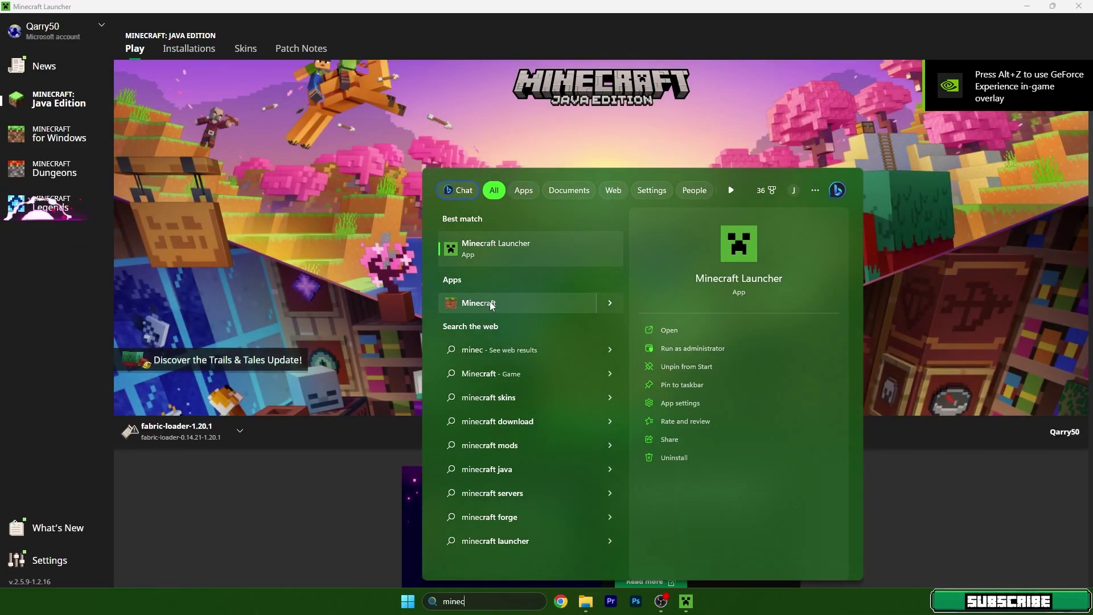
left_click(105, 111)
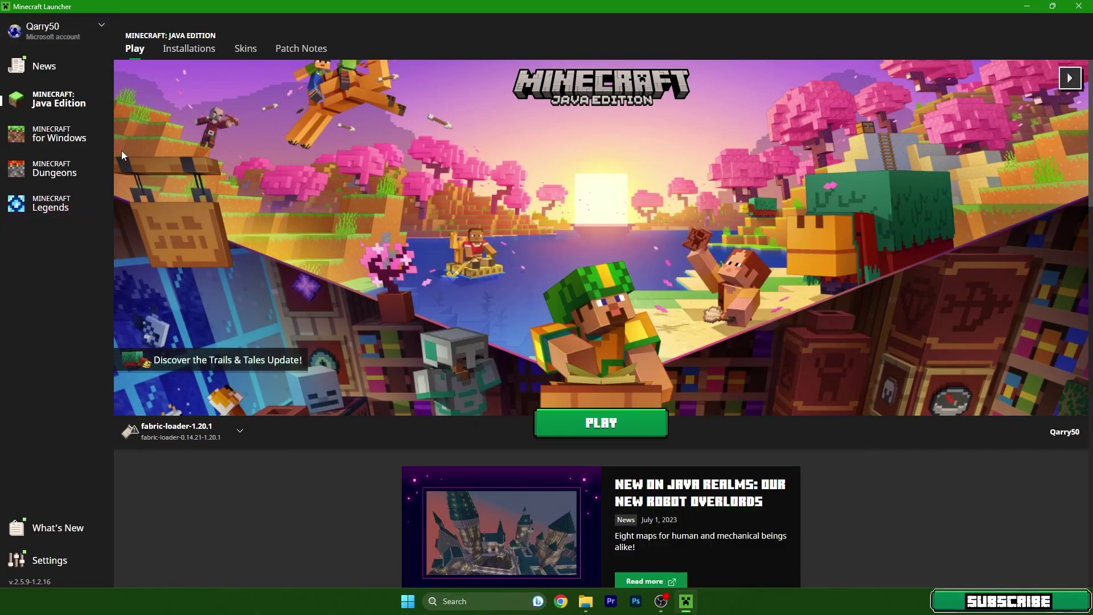
left_click(76, 133)
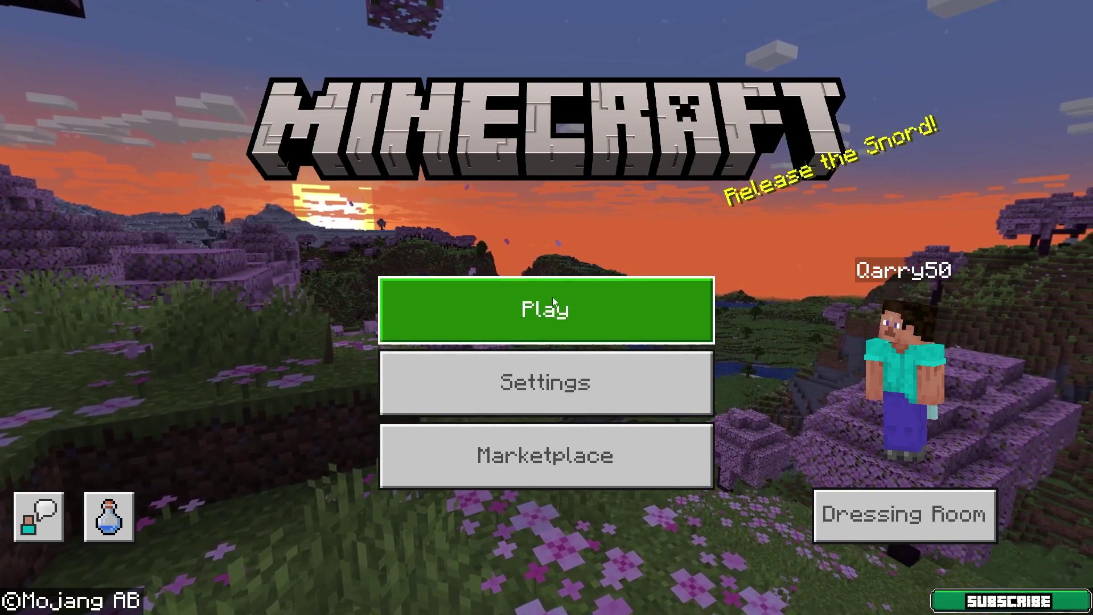
Step: Turn off Fullscreen in the game's Video settings and return to the main menu
left_click(541, 383)
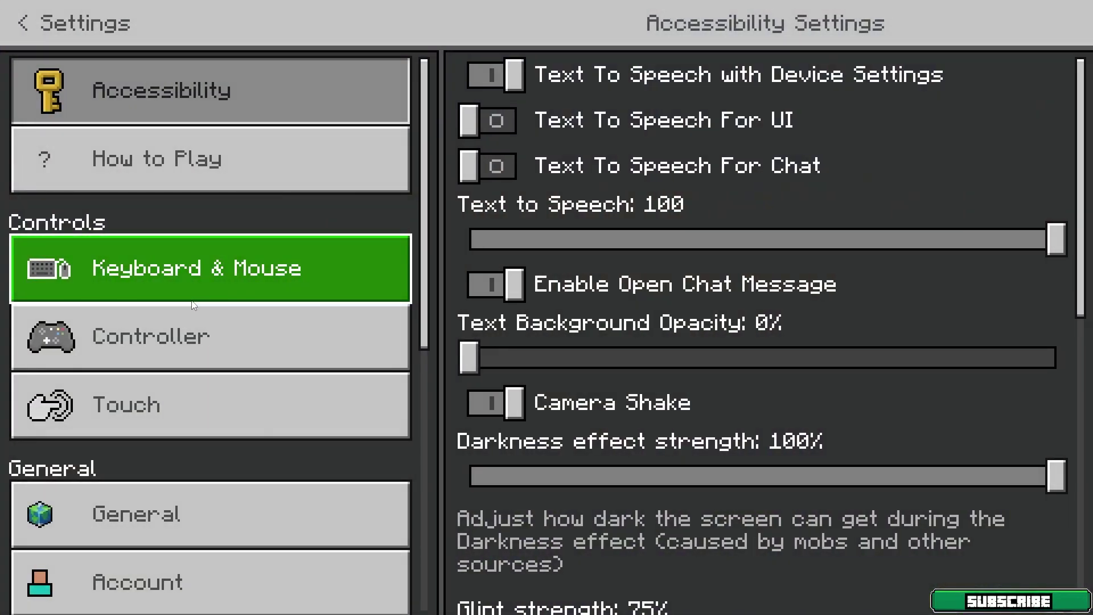
scroll(156, 434, "down", 5)
left_click(156, 435)
left_click(501, 251)
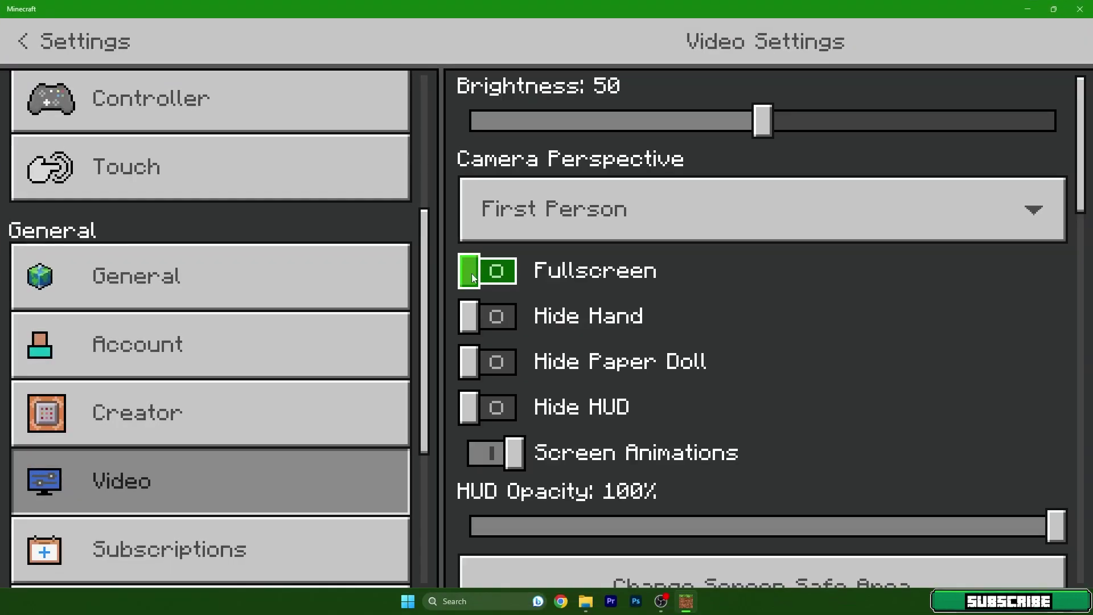
scroll(121, 152, "up", 2)
left_click(31, 40)
Step: Go to the desktop and open the ActualGuns_3D_1.3.4 file to import the add-on into Minecraft
left_click_drag(451, 9, 744, 314)
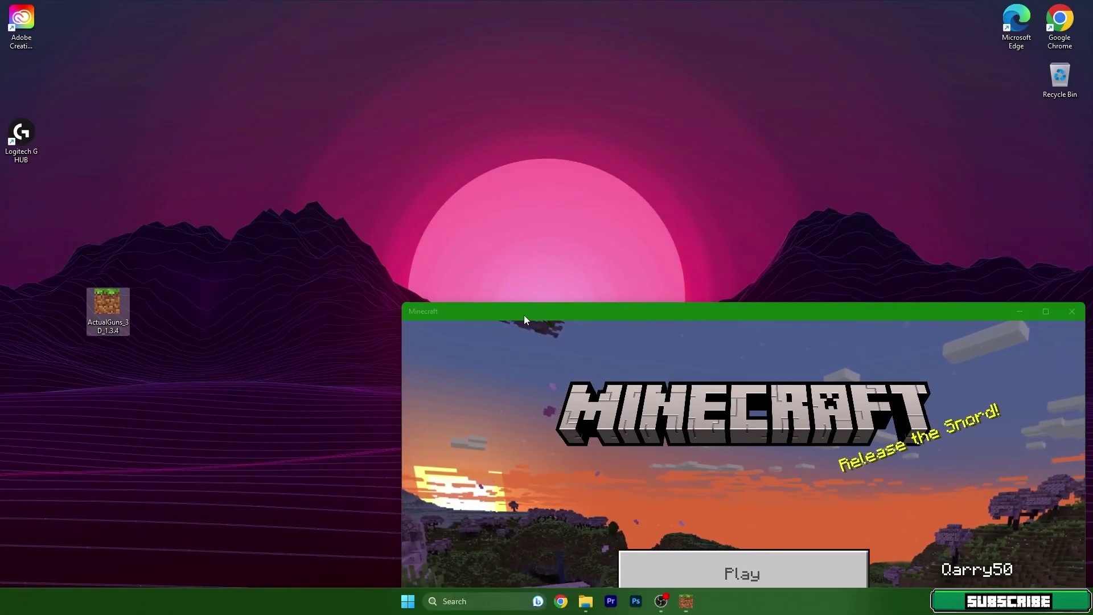
left_click_drag(533, 319, 477, 1)
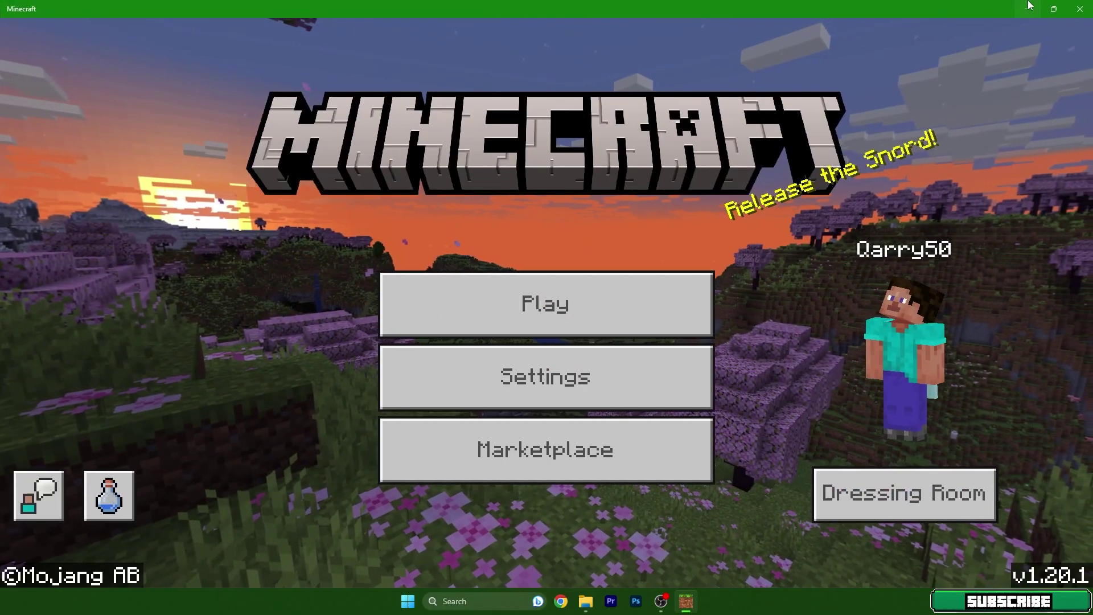
key("super+d")
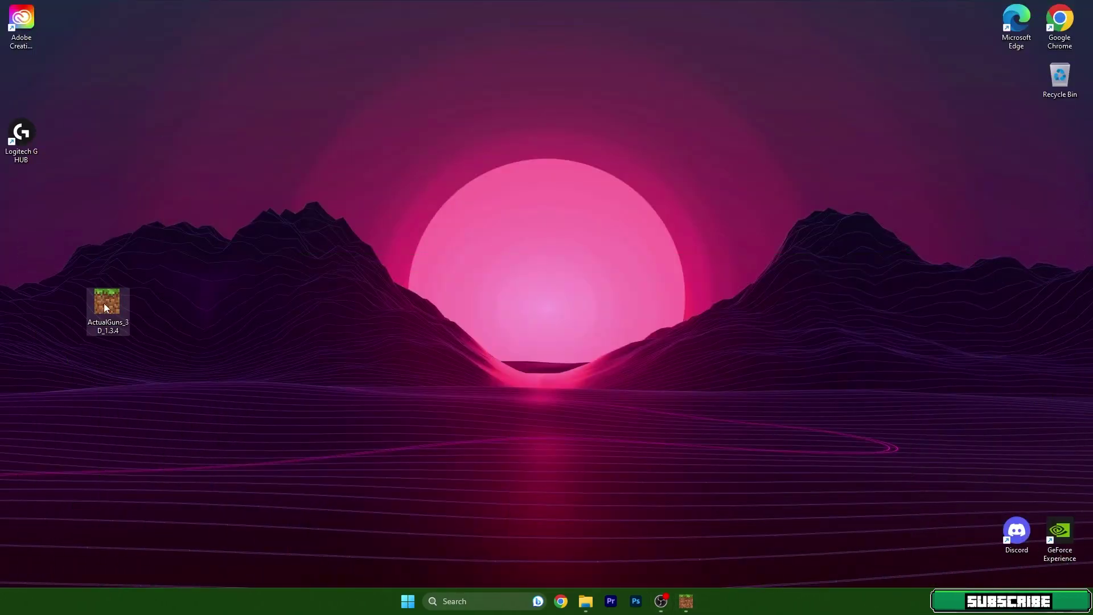
double_click(108, 305)
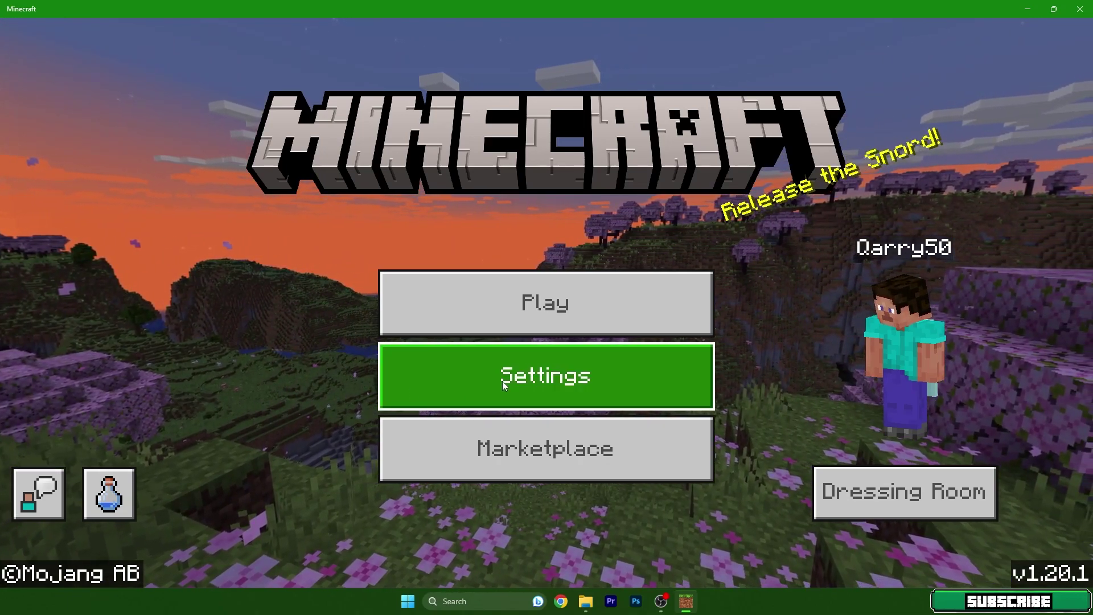
Step: Check the Storage settings for the imported ActualGuns 3D resource pack and behavior pack
left_click(502, 381)
scroll(180, 353, "down", 6)
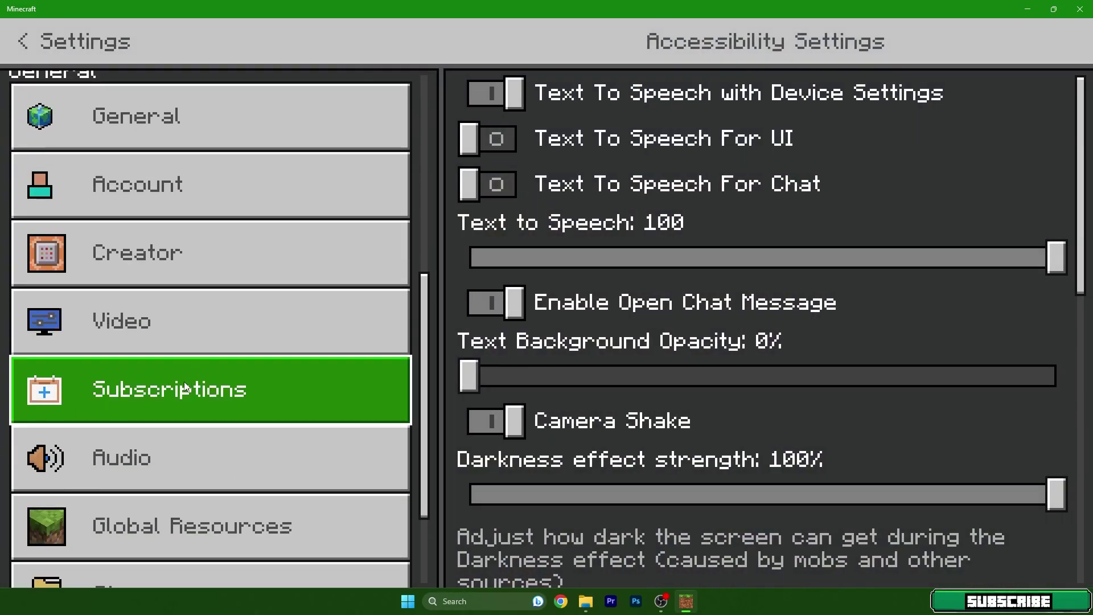
scroll(176, 399, "down", 2)
left_click(155, 467)
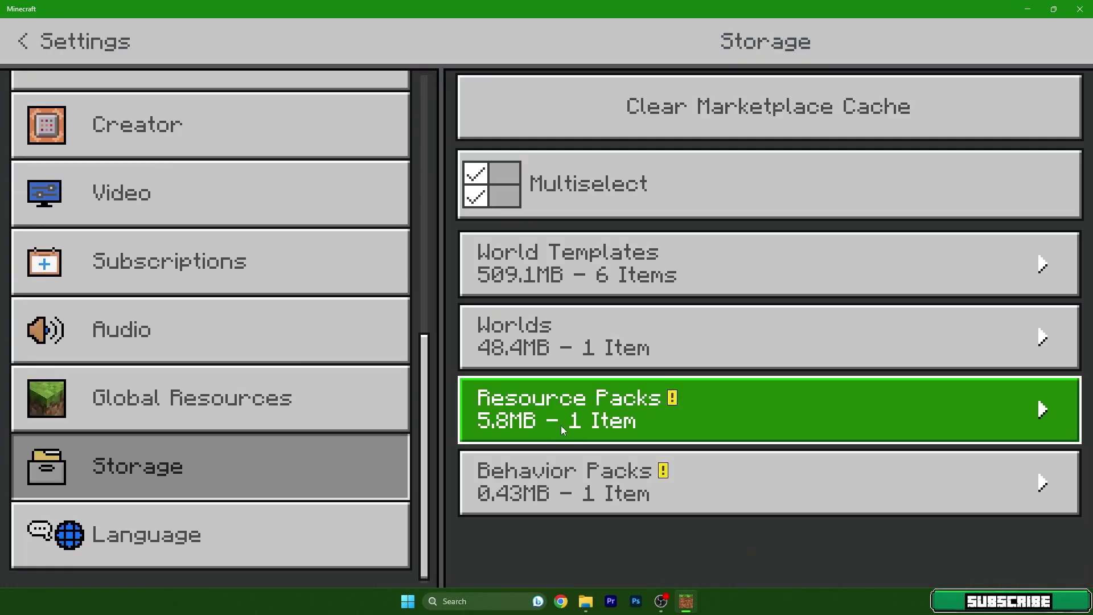
left_click(554, 421)
scroll(634, 387, "down", 2)
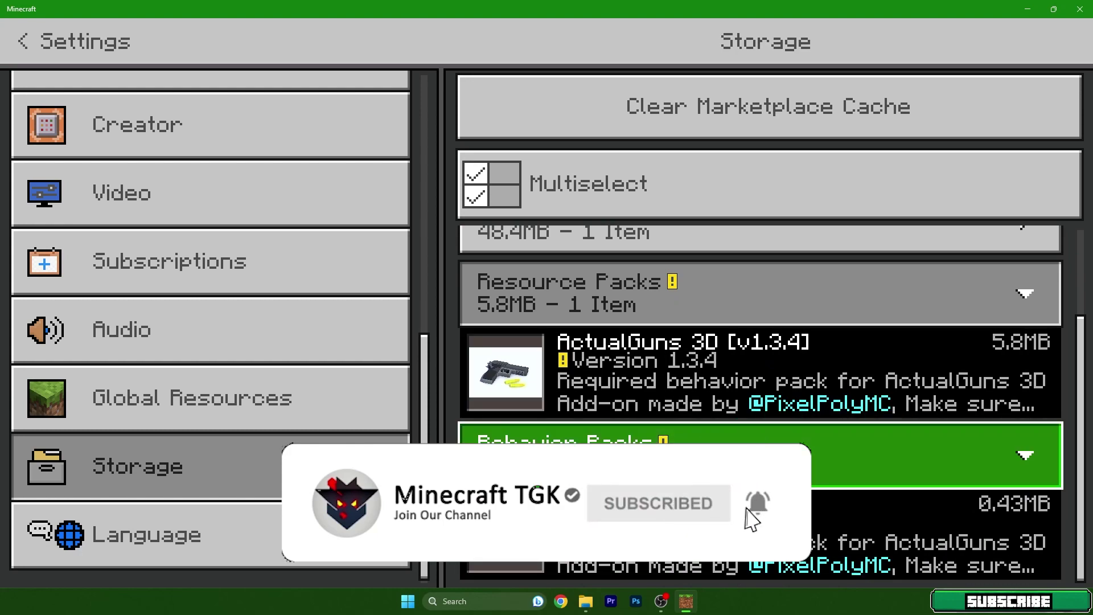
Step: Check My Packs under Global Resources, revisit the Storage settings, and return to the main menu
left_click(137, 401)
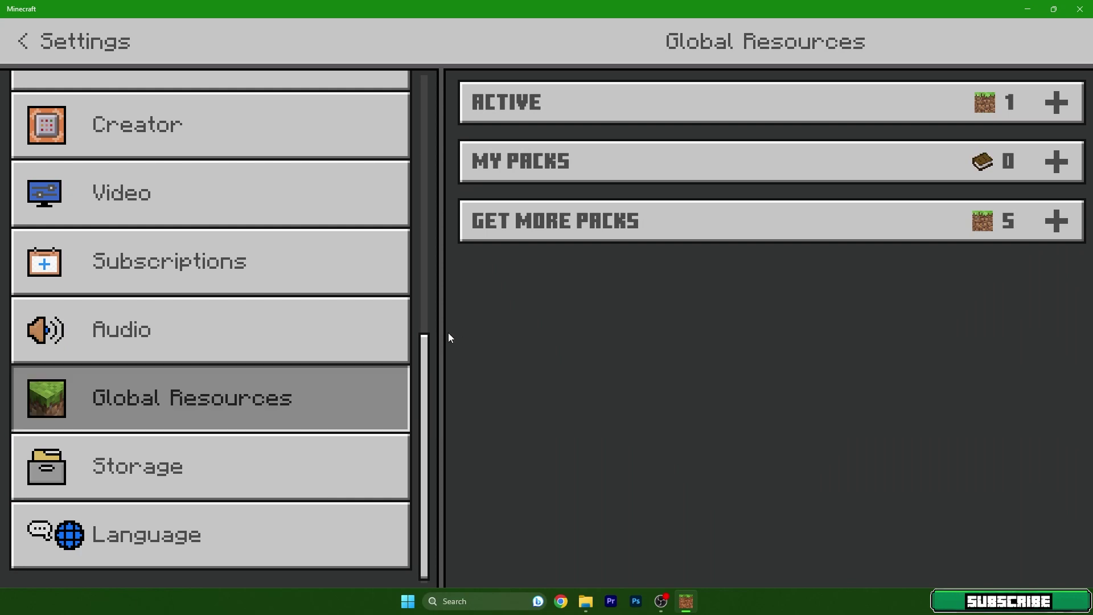
left_click(648, 171)
left_click(653, 164)
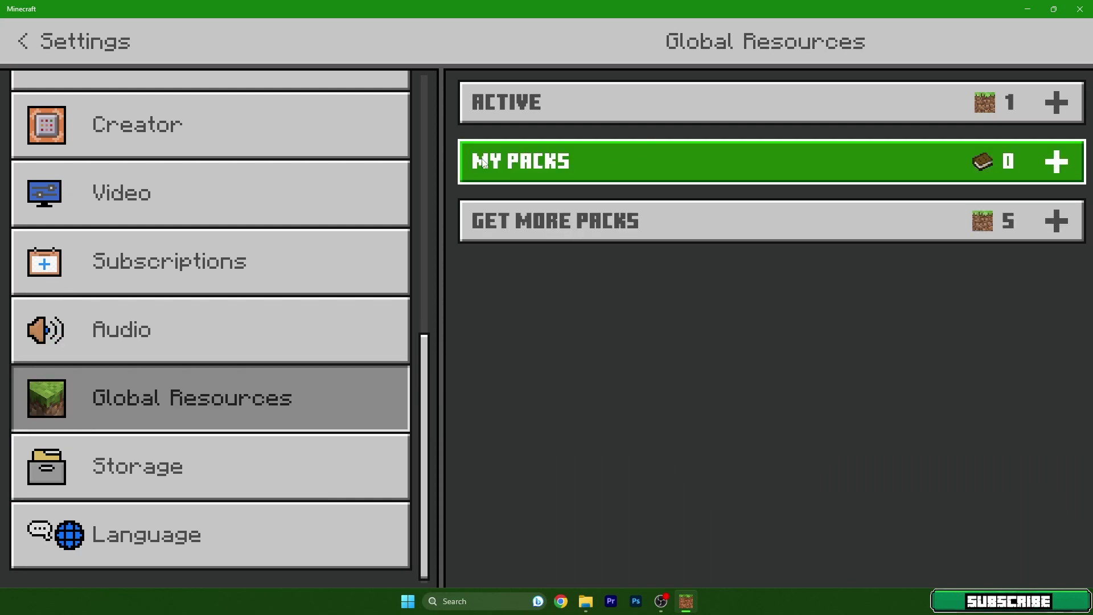
left_click(165, 468)
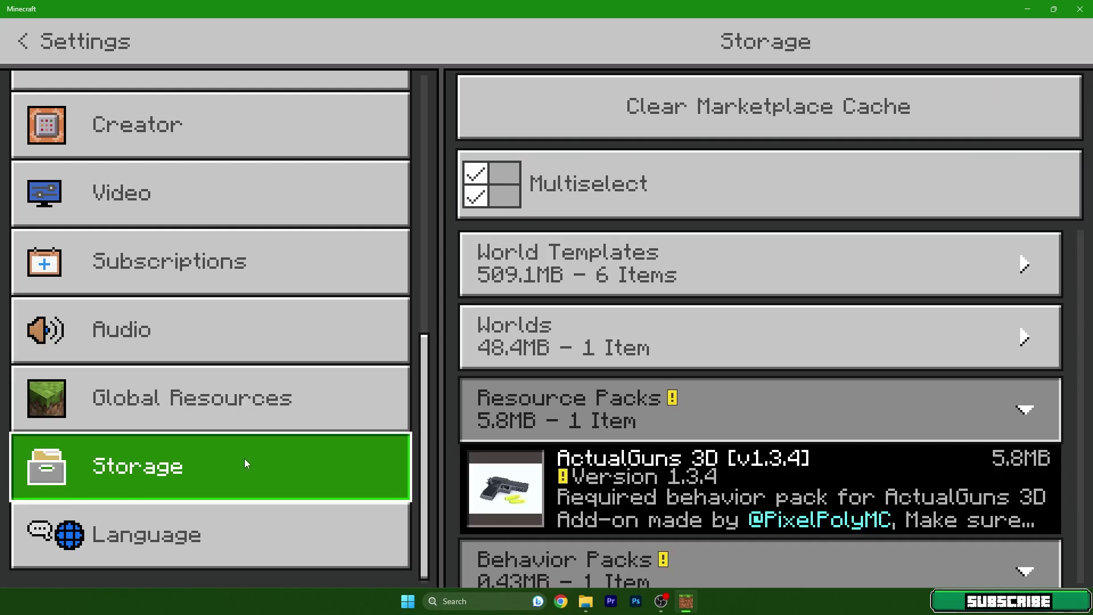
scroll(145, 304, "up", 3)
left_click(26, 41)
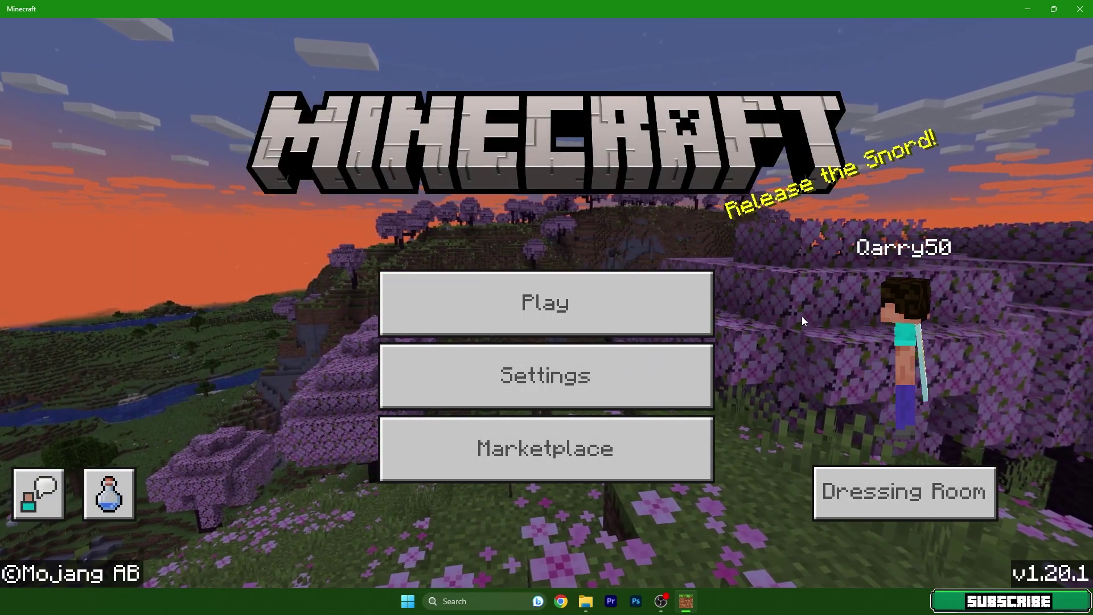
Step: View the edit settings of the existing Dungeon Dash RTX world, including its add-on sections, and return to the world list
left_click(548, 312)
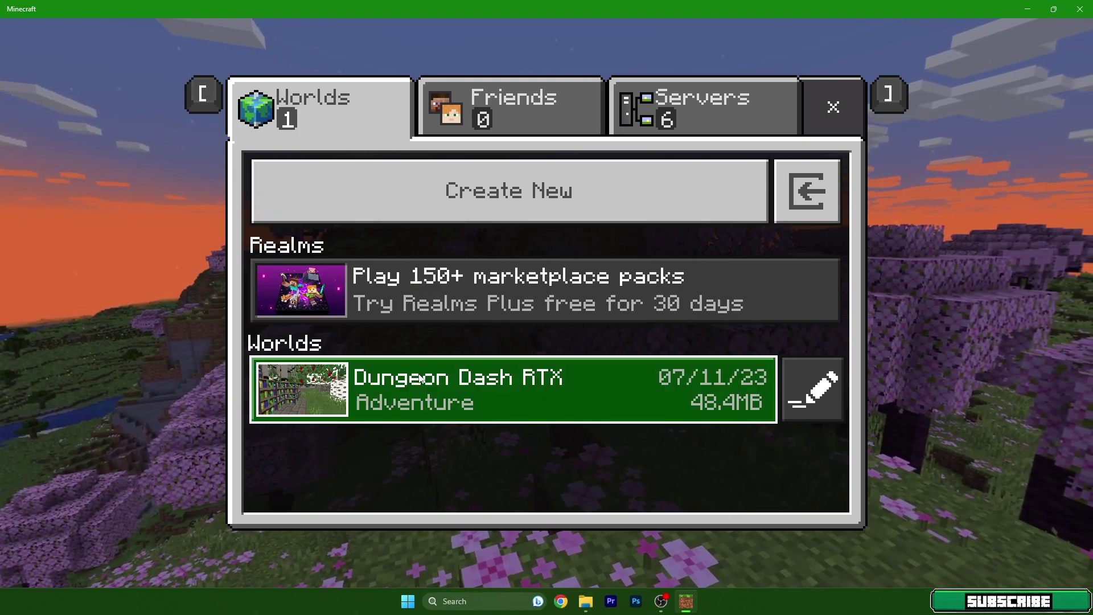
left_click(795, 394)
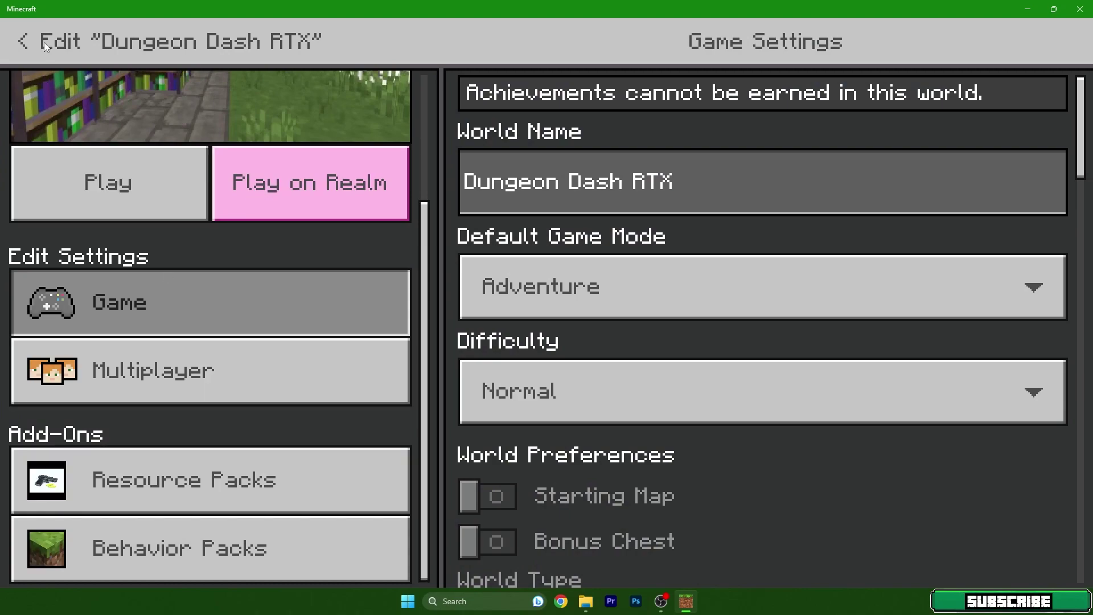
left_click(45, 43)
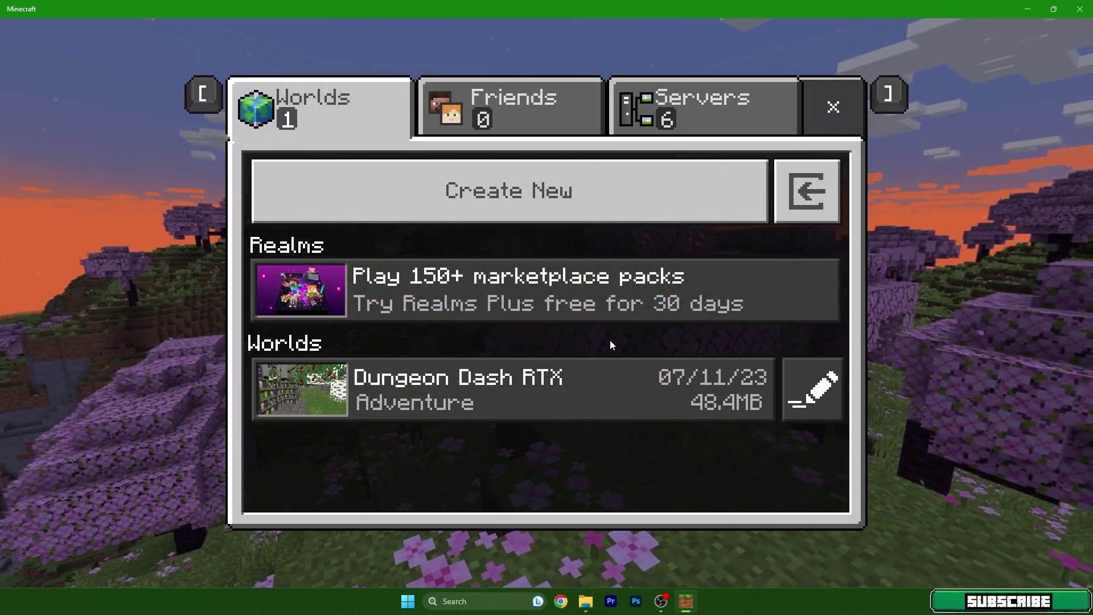
Step: Start creating a new world named Mods and set its game mode to Creative
left_click(458, 185)
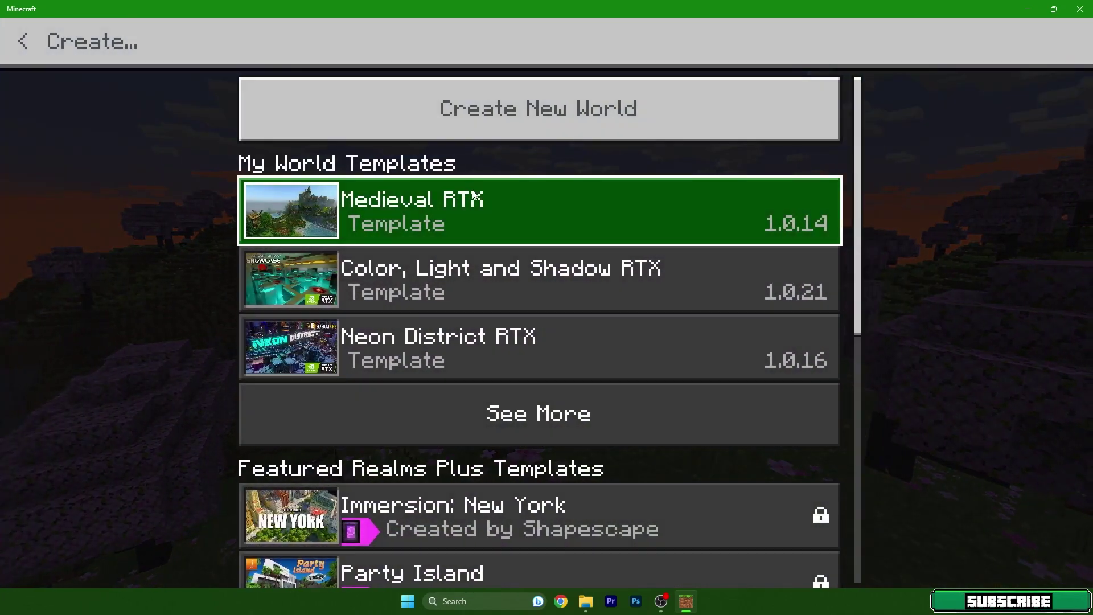
left_click(470, 122)
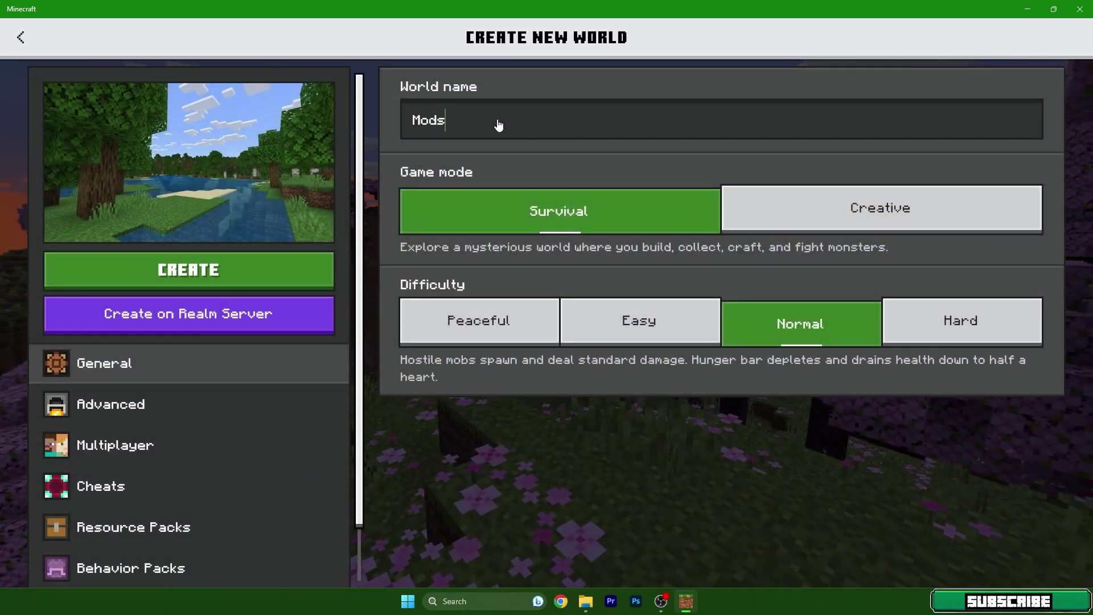
left_click(893, 221)
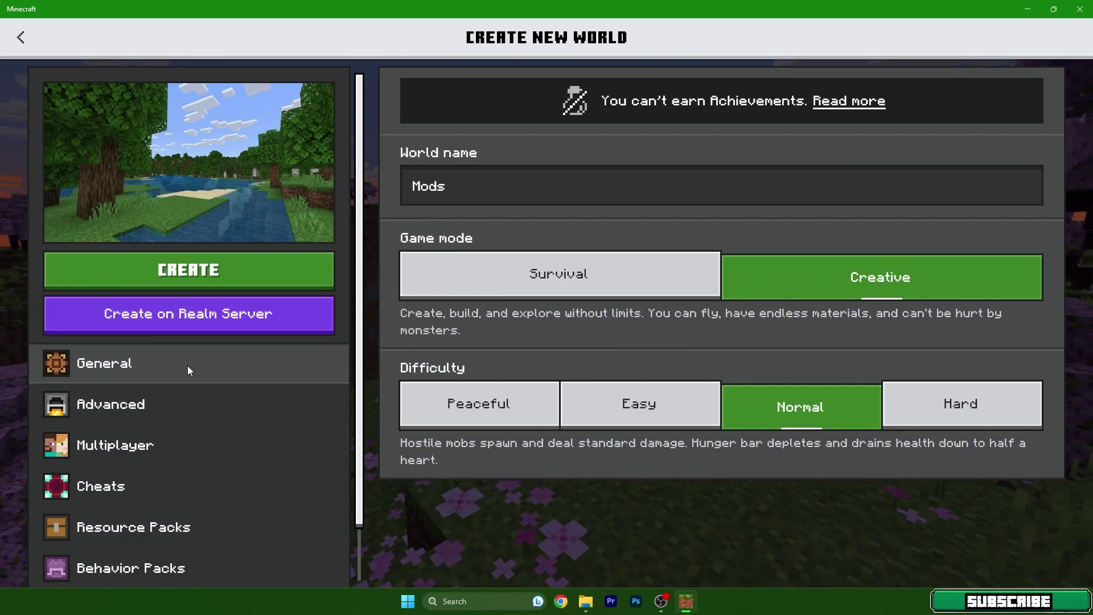
Step: Enable the Holiday Creator Features, Short Sneaking and Custom biomes experiments for the new world
scroll(183, 363, "down", 2)
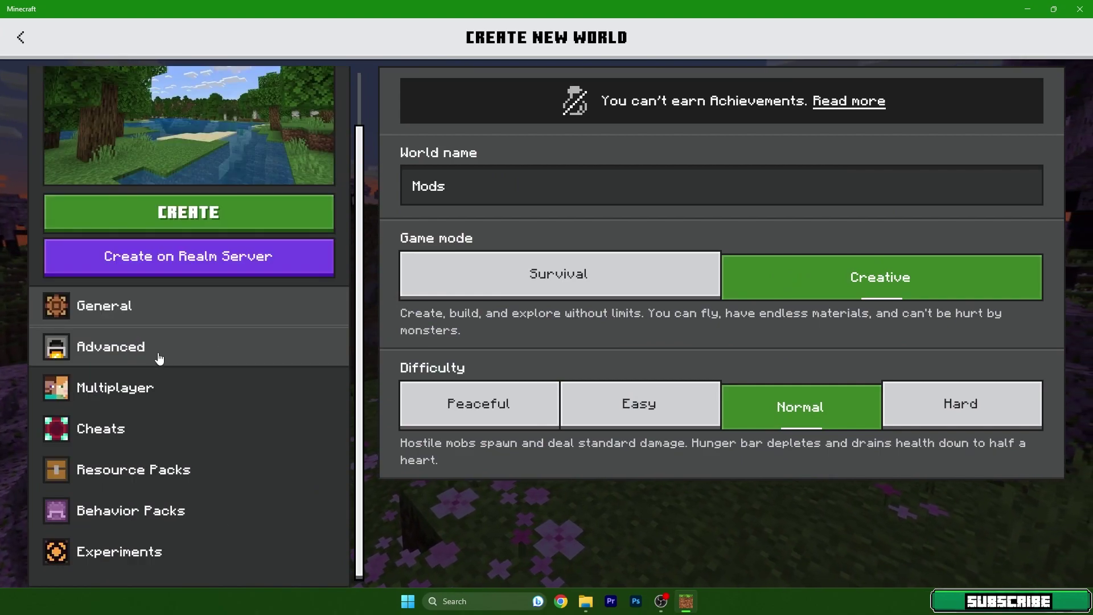
left_click(151, 557)
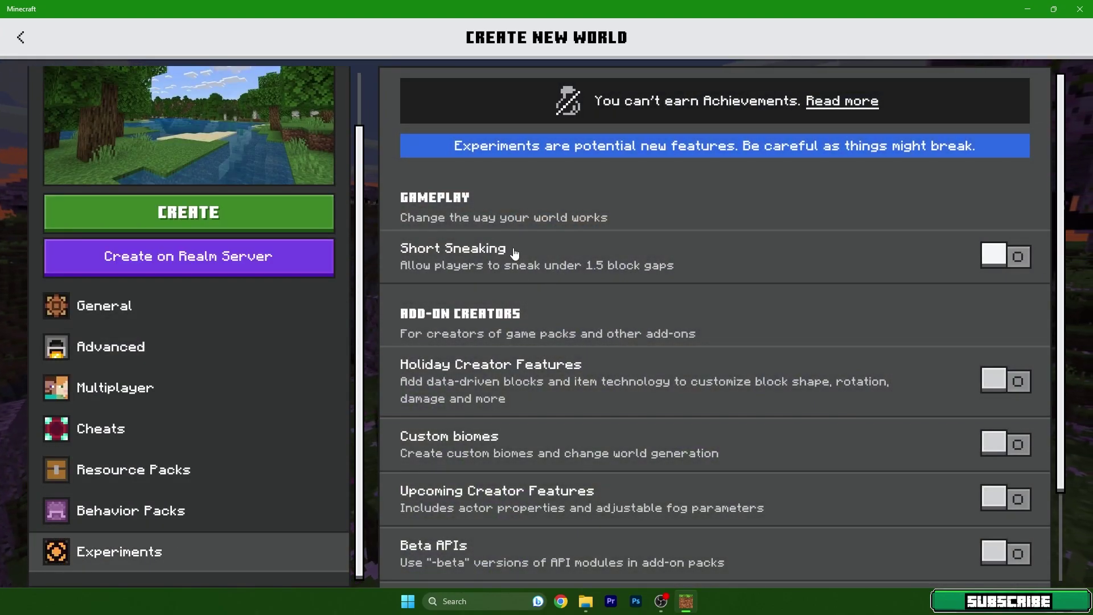
scroll(539, 276, "down", 2)
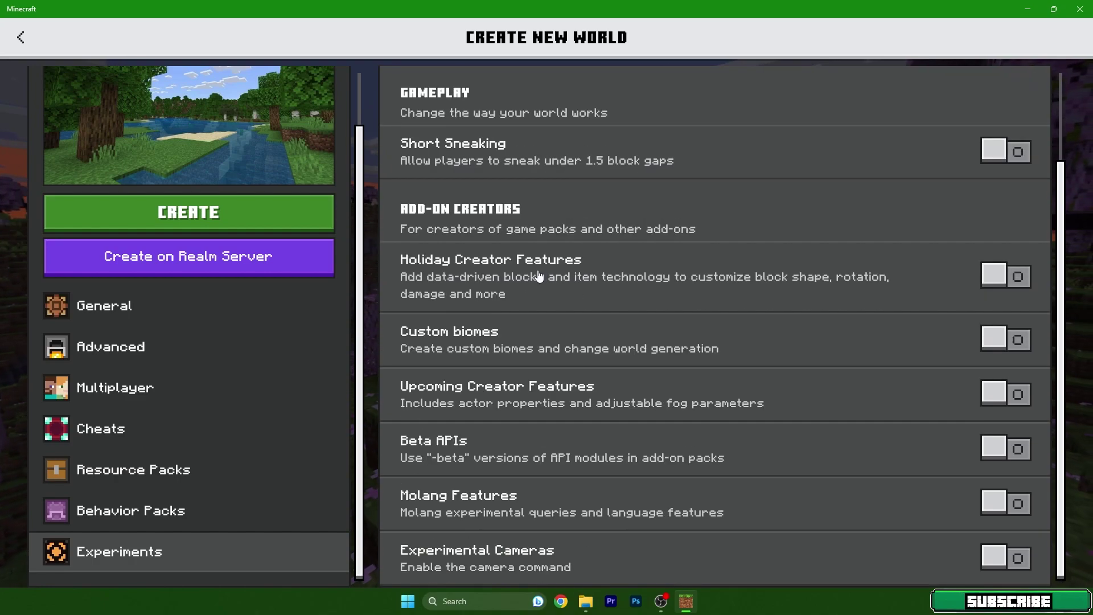
left_click(1008, 276)
left_click(544, 419)
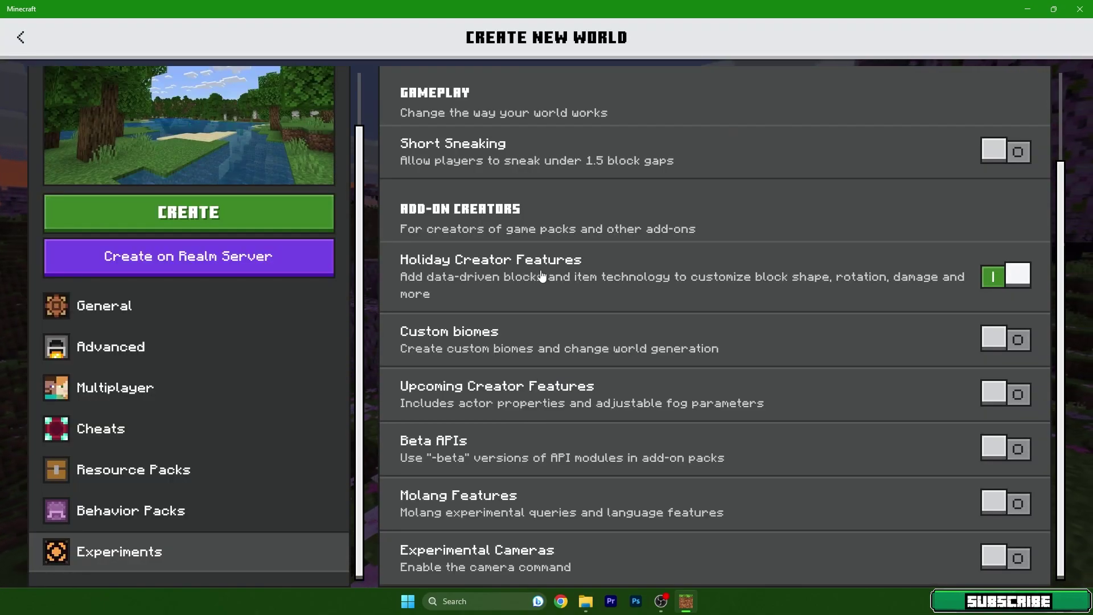
scroll(738, 405, "up", 2)
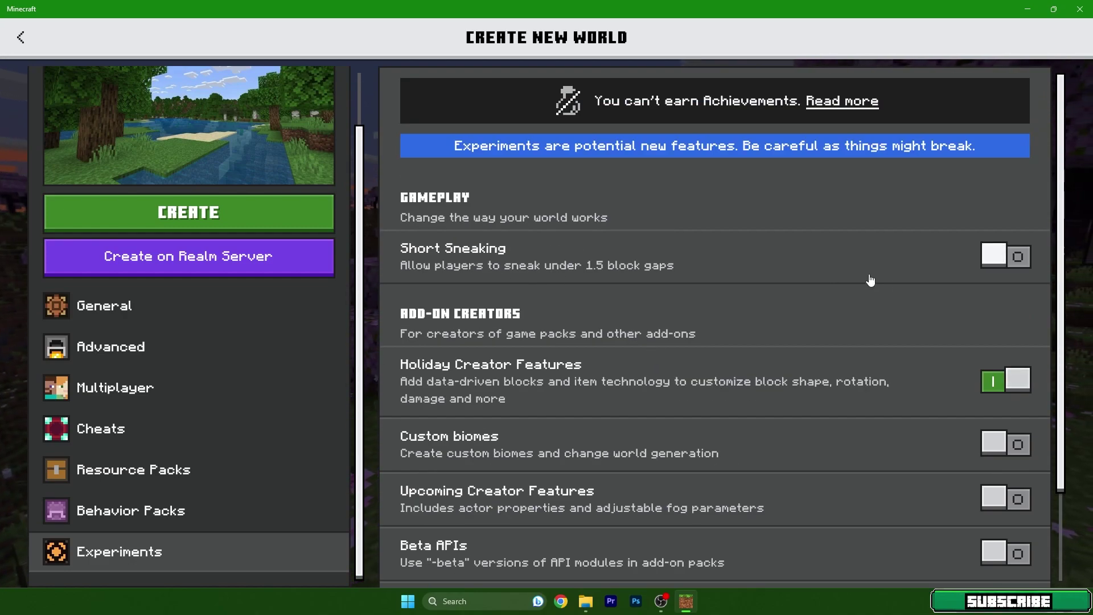
scroll(740, 373, "down", 2)
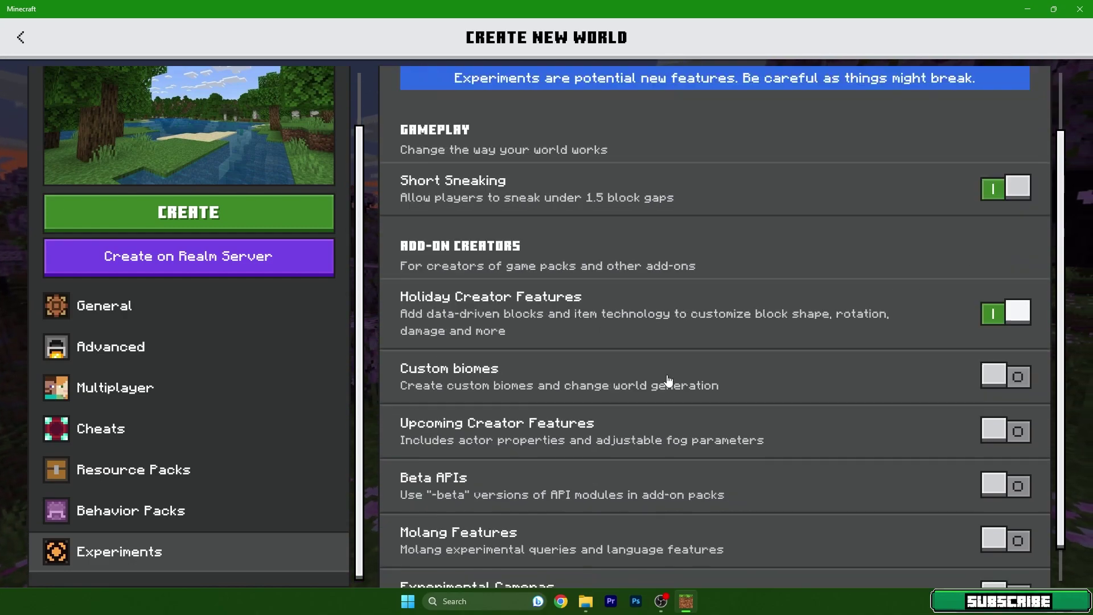
left_click(991, 349)
scroll(991, 349, "up", 2)
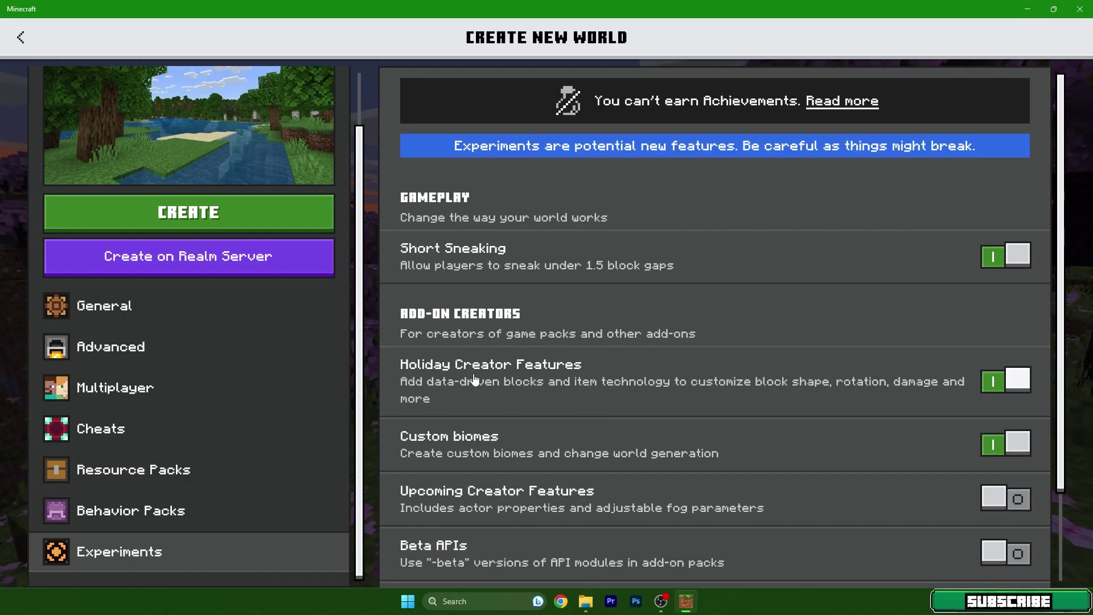
Step: Look through the new world's General, Advanced, Multiplayer and Cheats settings
left_click(148, 308)
left_click(142, 346)
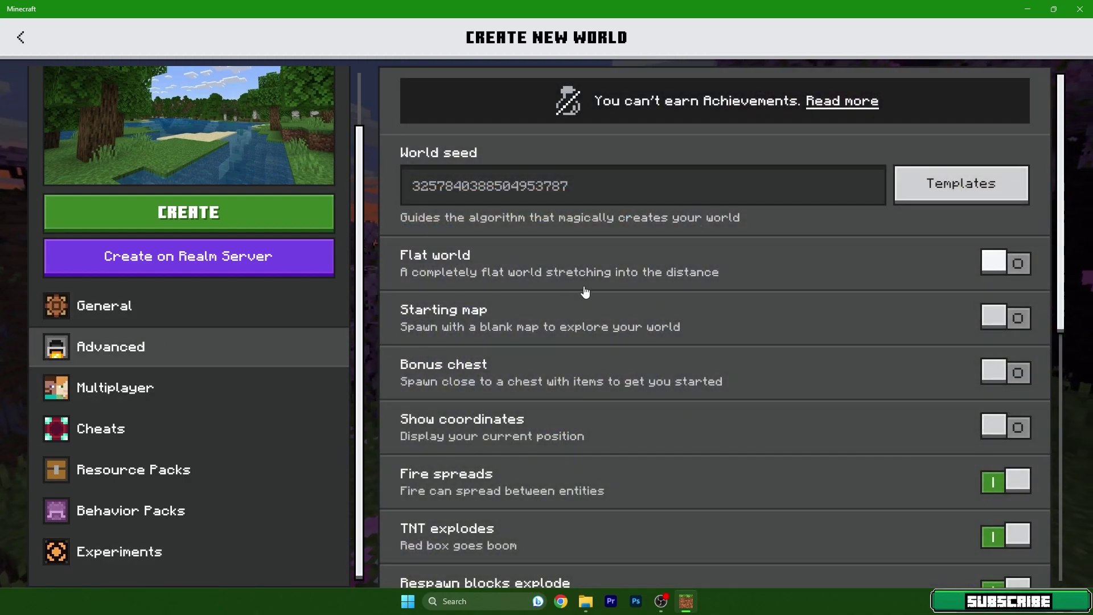
scroll(546, 292, "down", 5)
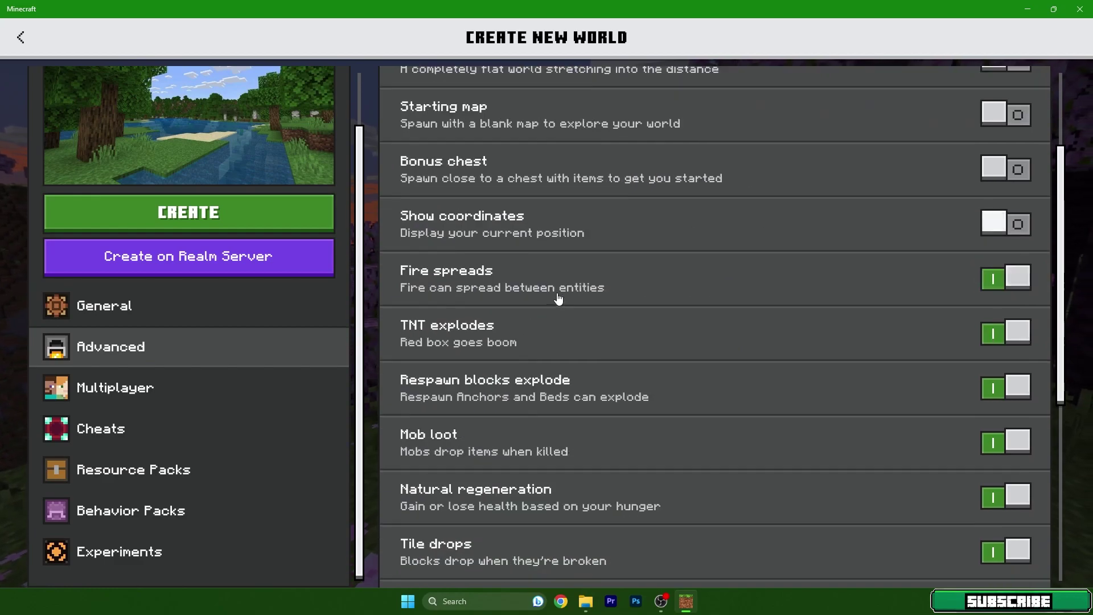
scroll(569, 319, "down", 2)
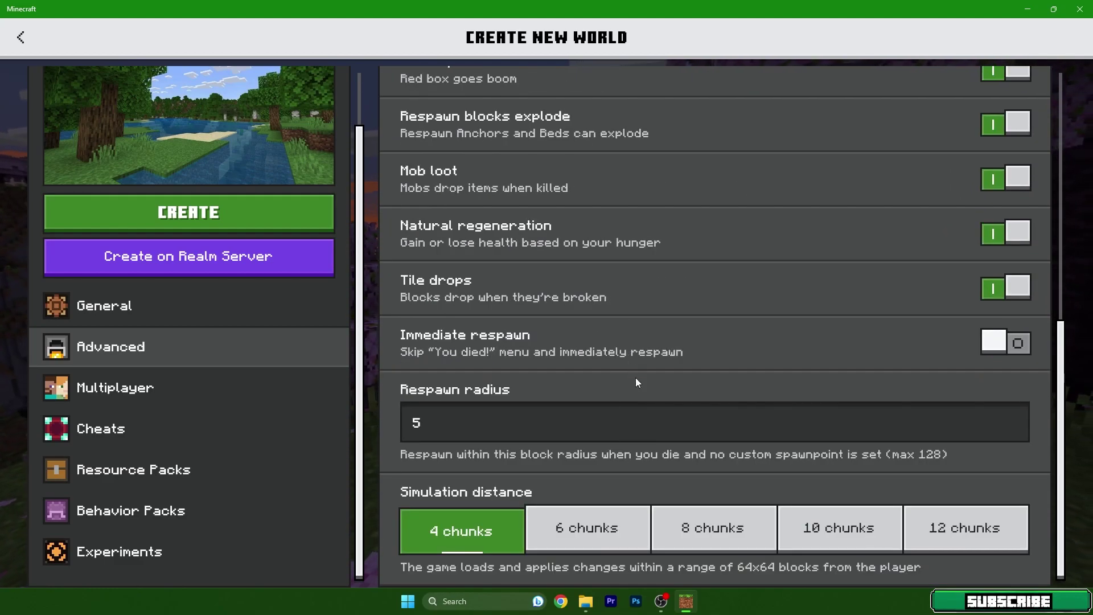
left_click(165, 387)
left_click(168, 430)
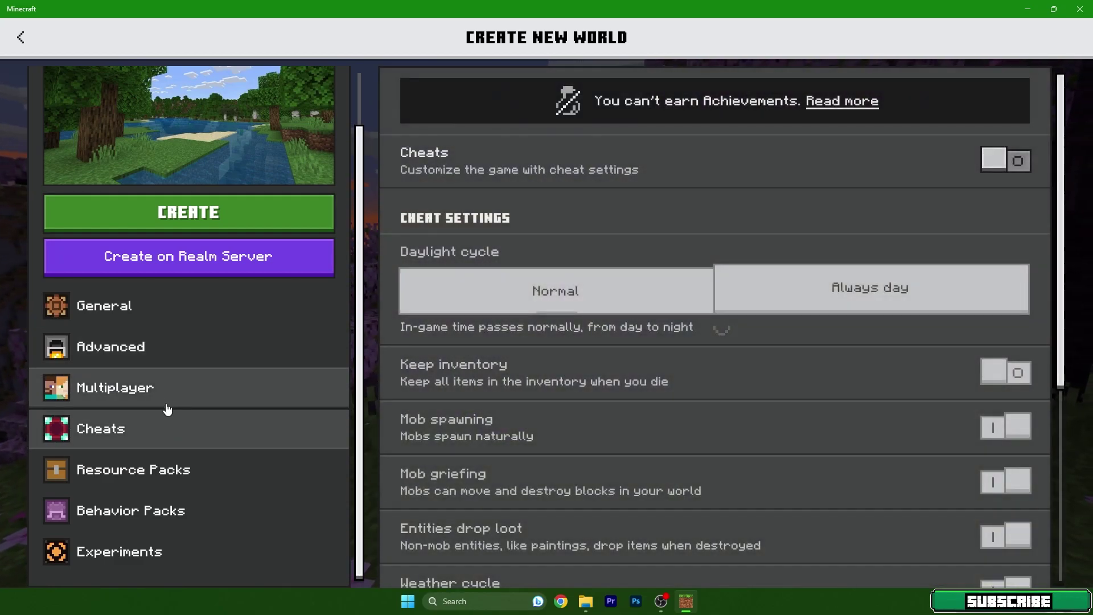
Step: Activate the owned ActualGuns 3D resource pack for the new world
left_click(93, 469)
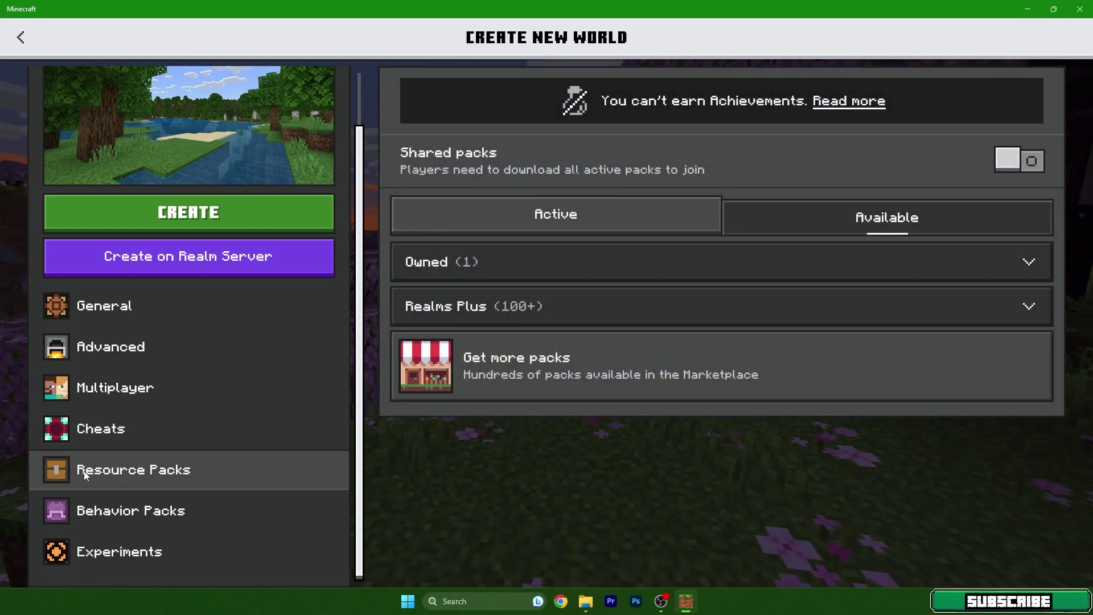
left_click(416, 266)
left_click(1025, 310)
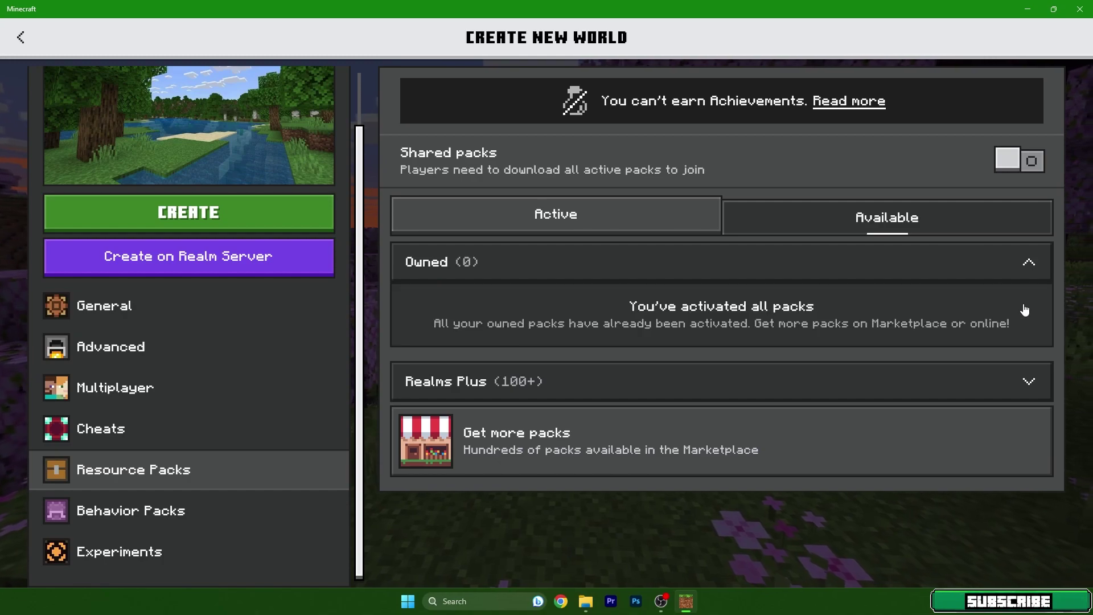
Step: Check the new world's active behavior packs and create the world
left_click(105, 512)
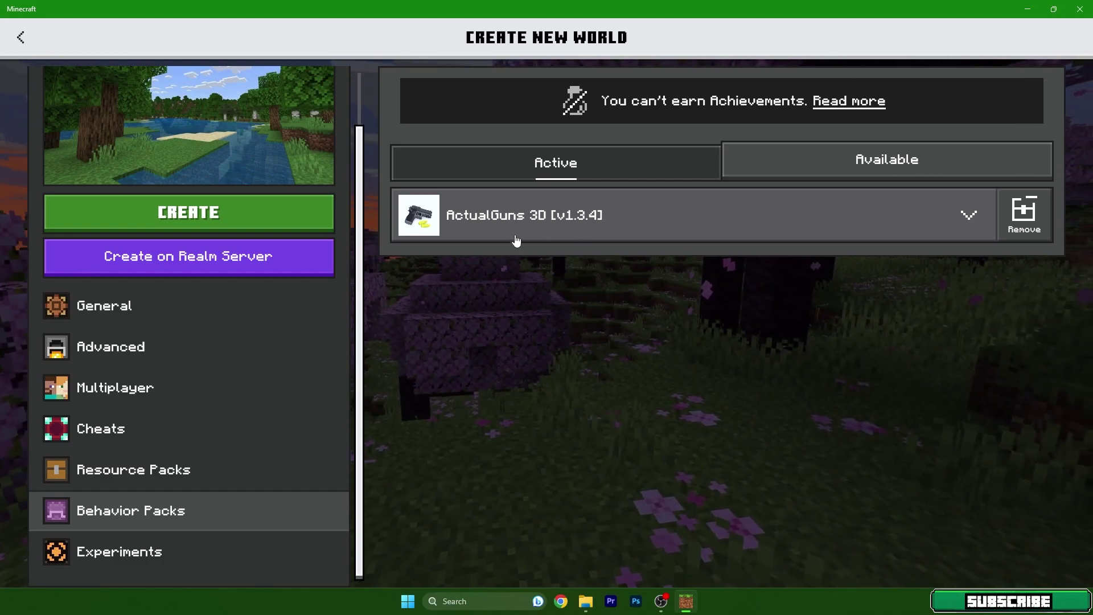
left_click(188, 212)
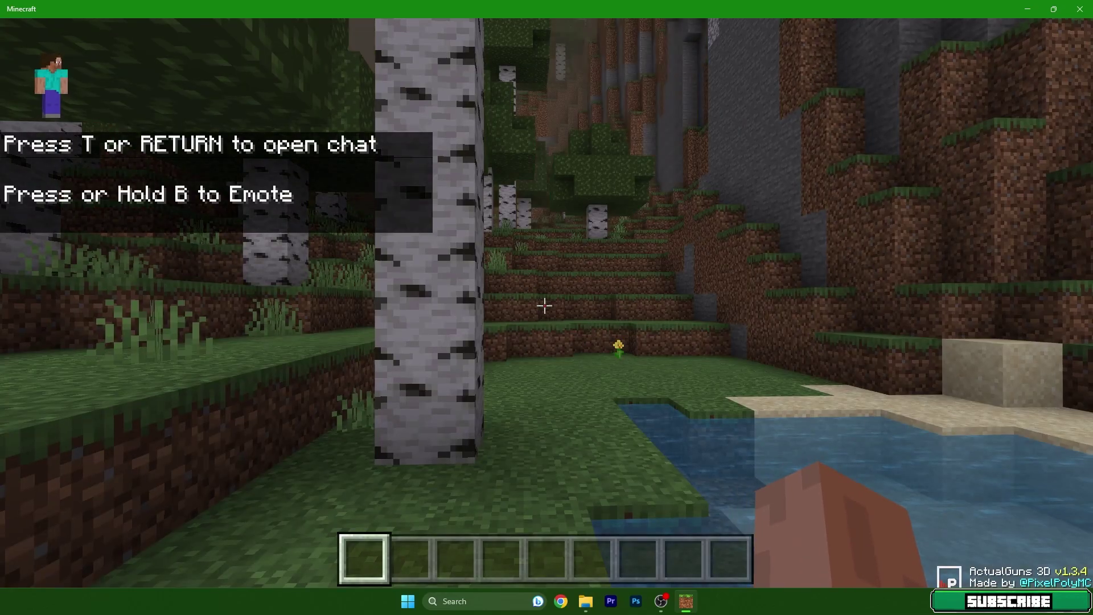
Step: Add an assault rifle, its magazine and the AWP sniper rifle from the end of the creative inventory to the hotbar
key("e")
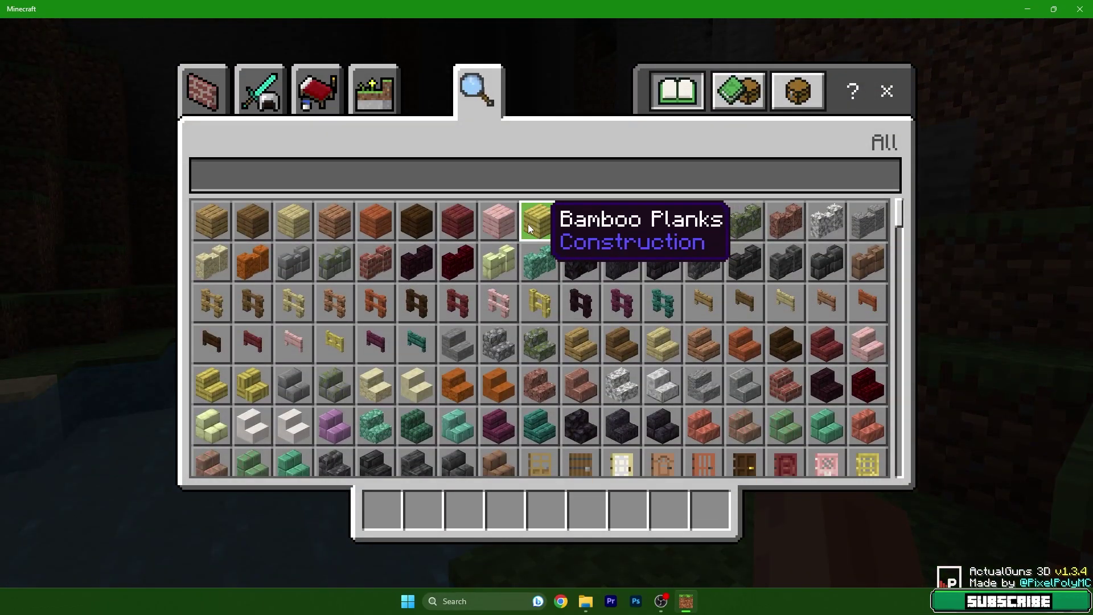
scroll(683, 227, "down", 3)
left_click_drag(898, 257, 901, 482)
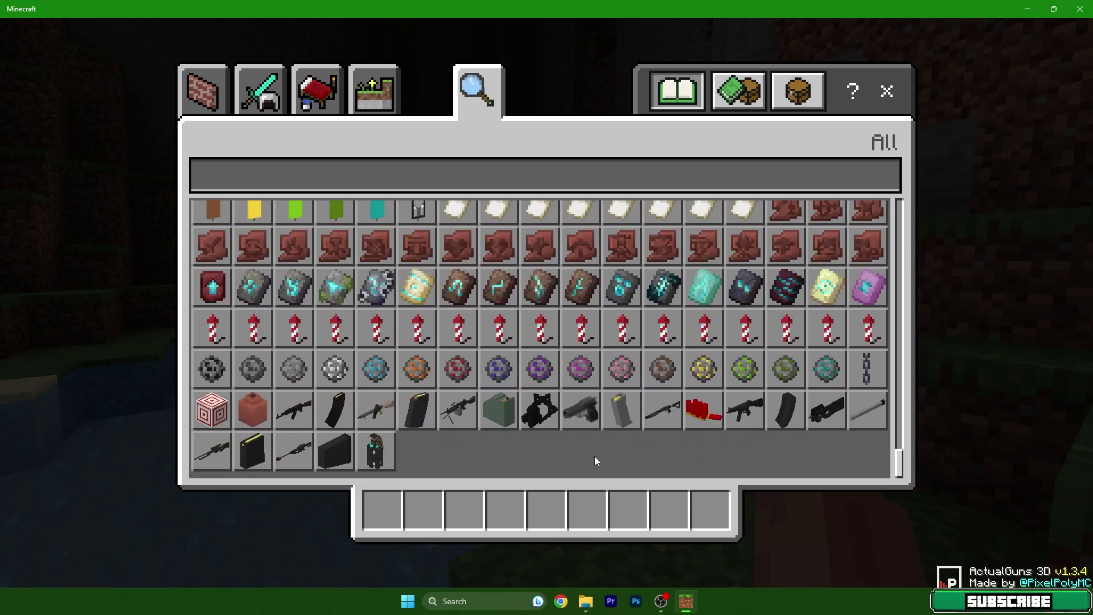
left_click(382, 499)
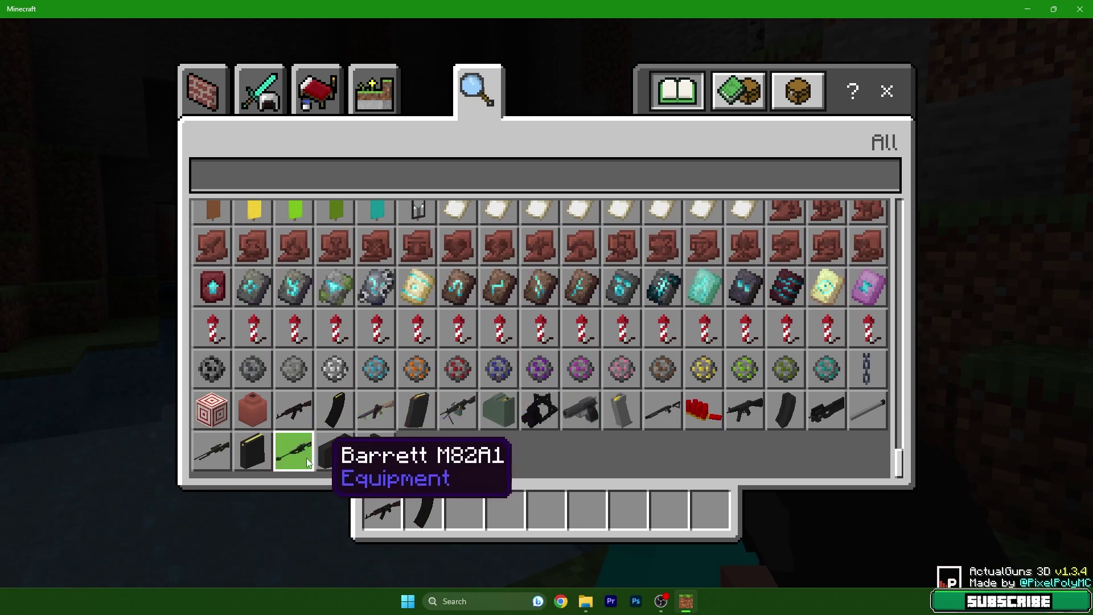
key("Escape")
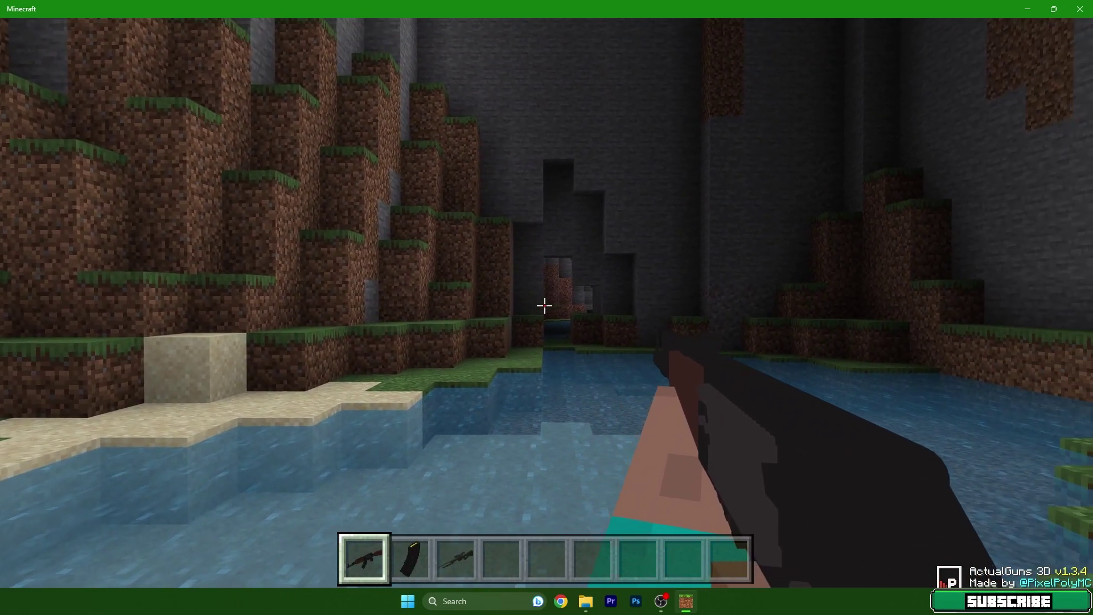
Step: Ready the assault rifle with its magazine and hold it from the second hotbar slot
key("2")
right_click(544, 305)
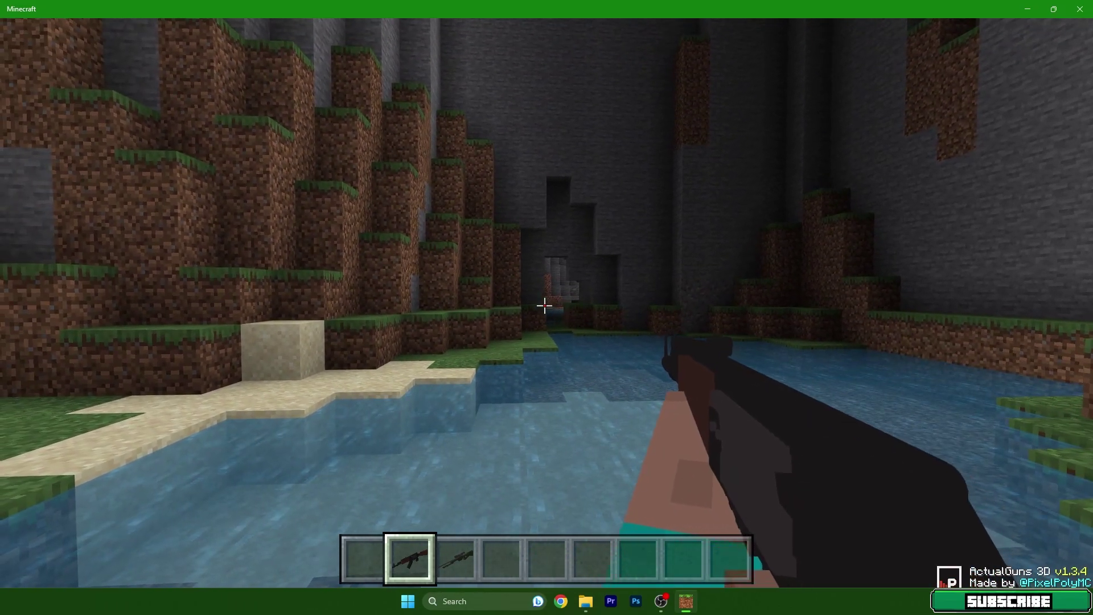
Step: Equip the AWP and try aiming through its scope at the birch hillside and across the pond
key("3")
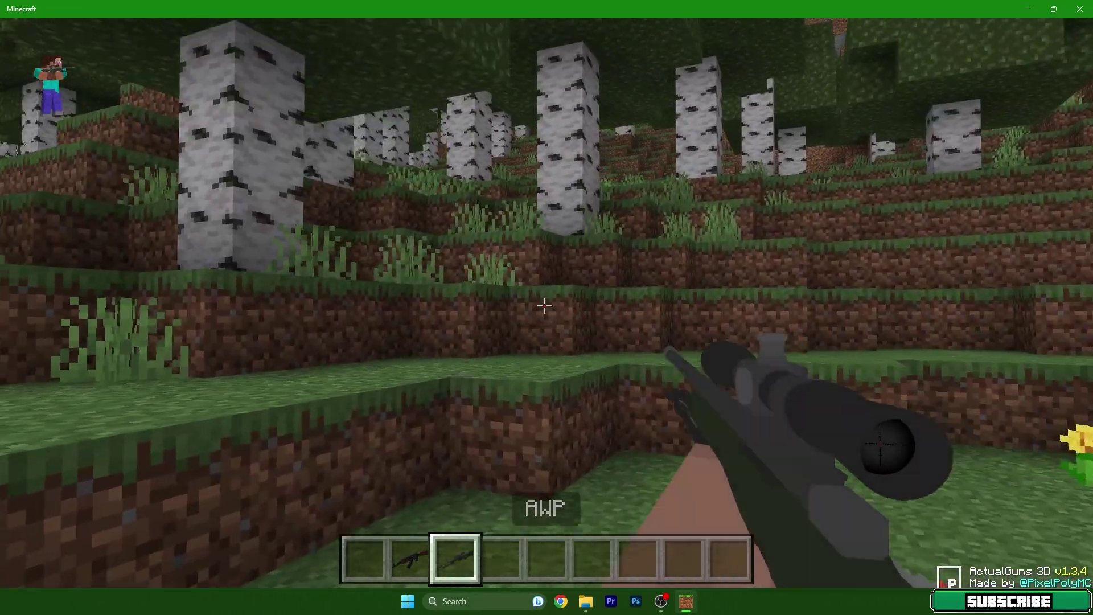
right_click(544, 306)
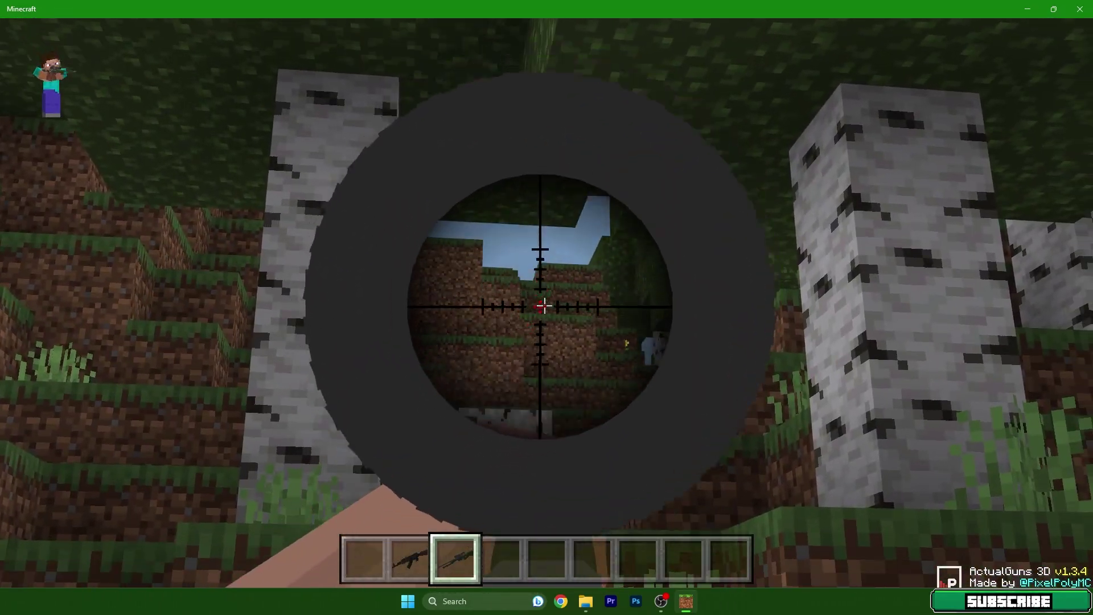
right_click(544, 306)
right_click(544, 306)
right_click(544, 307)
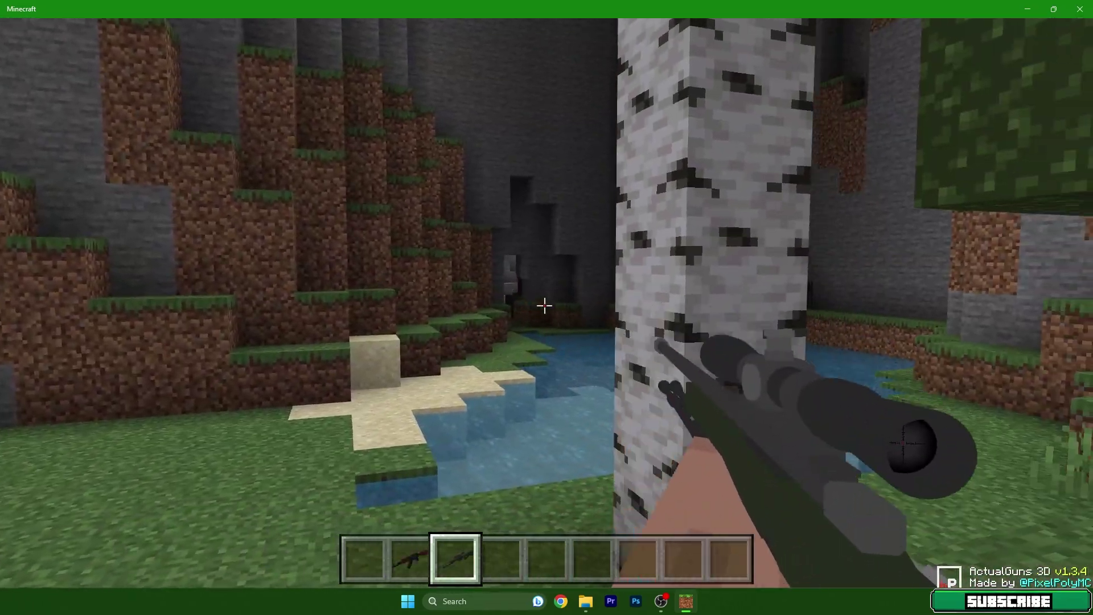
right_click(544, 306)
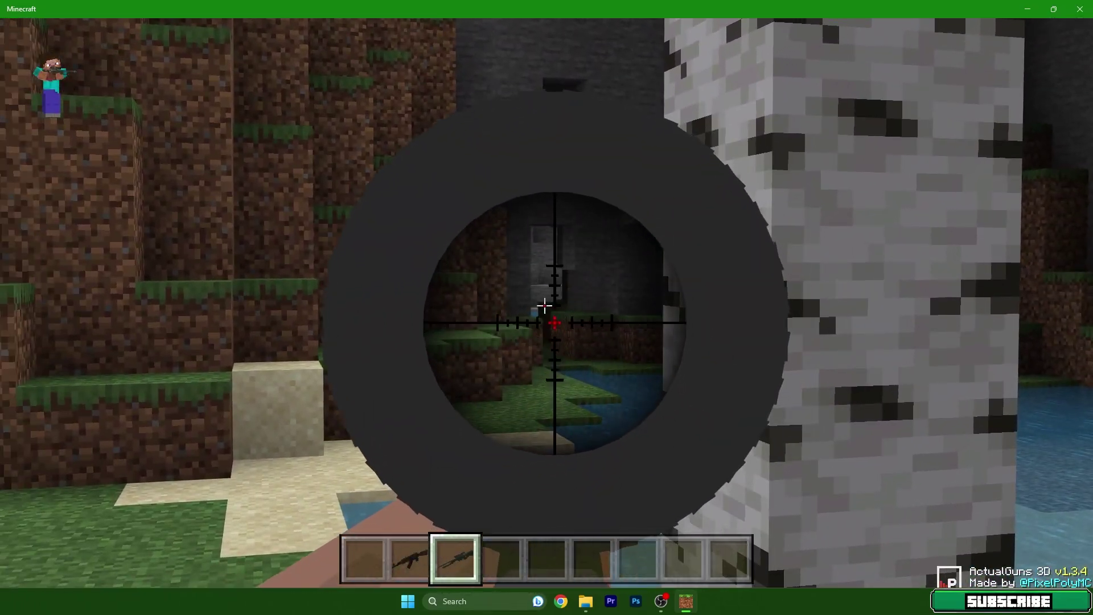
right_click(544, 306)
Step: Switch back to the assault rifle and walk forward along the pond's shore
key("2")
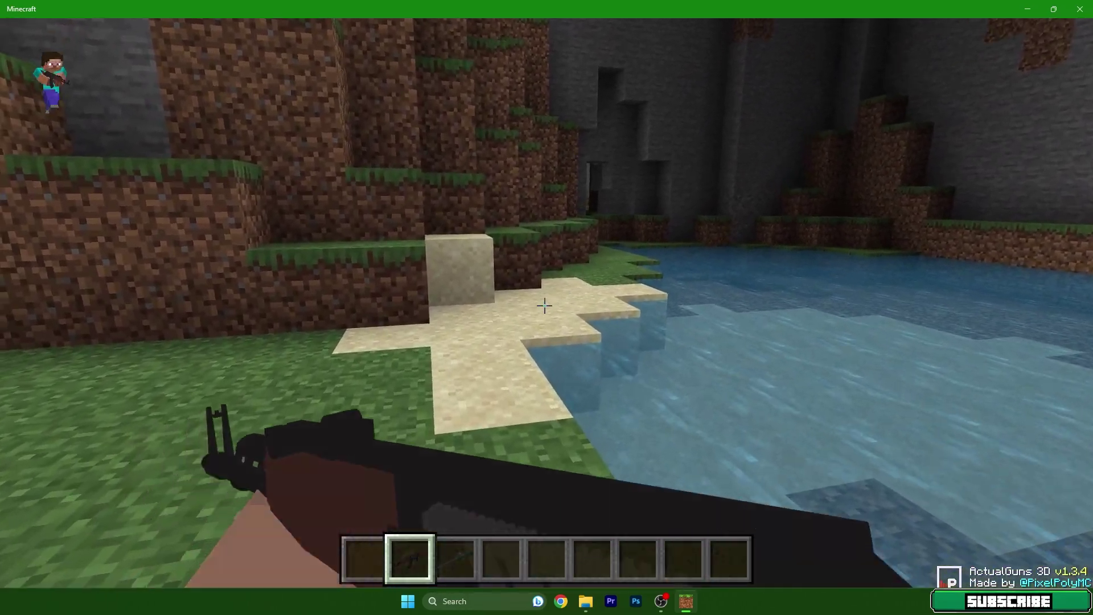
key("w")
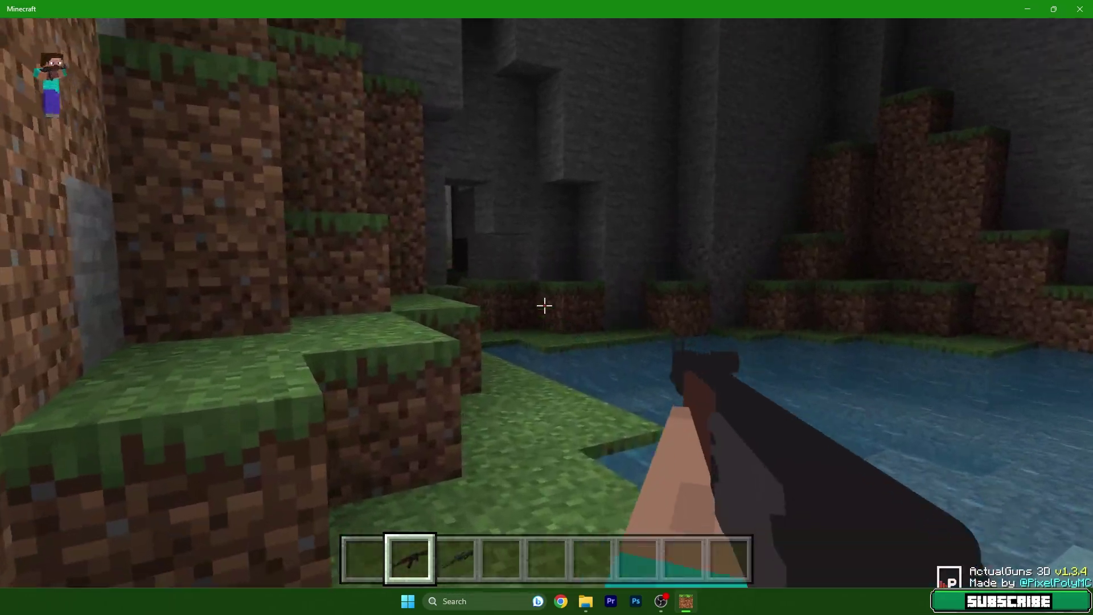